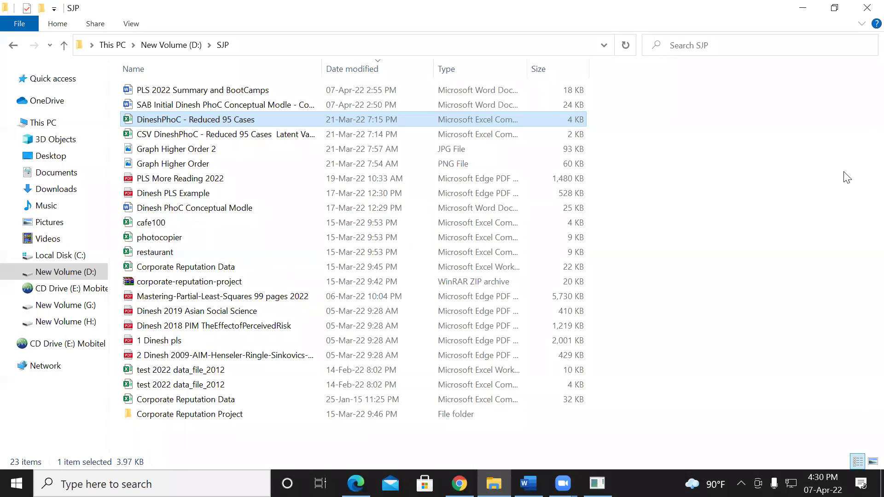
Show the SJP folder's files in Content view, inspect the contents of the Corporate Reputation Project folder, and return to SJP
key(ctrl+shift+6)
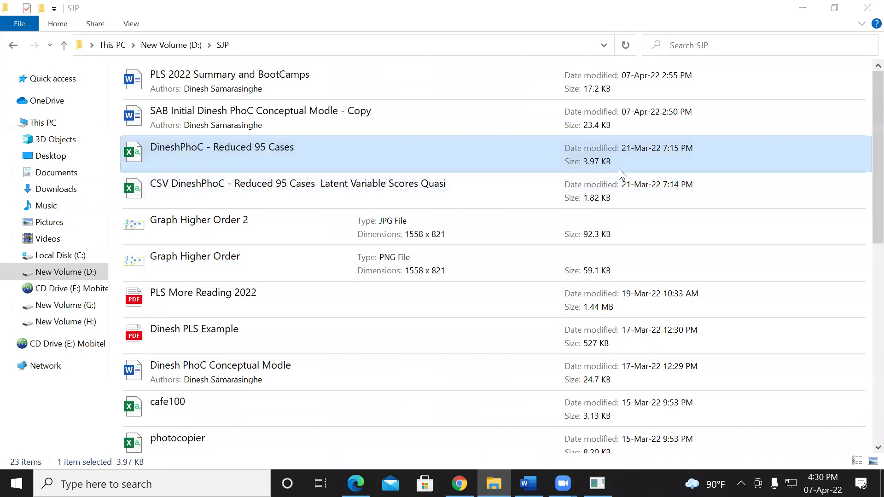
scroll(863, 222, down, 3)
scroll(864, 418, down, 3)
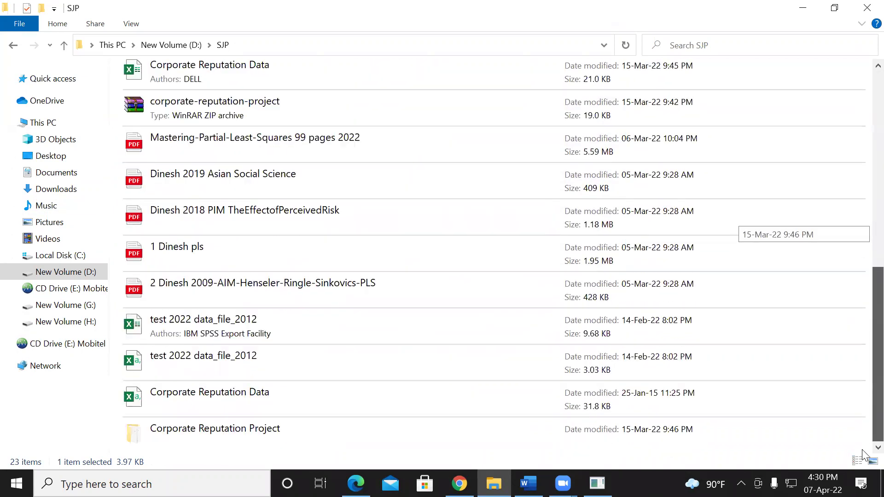
click(193, 441)
double_click(193, 438)
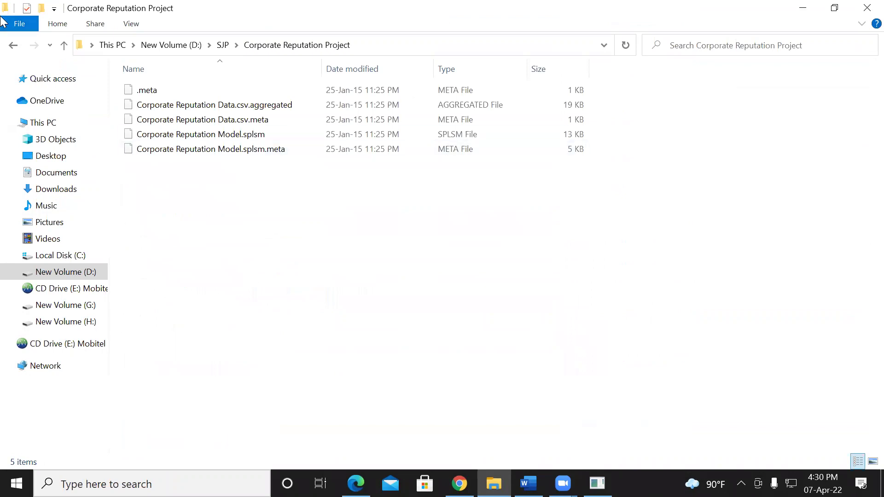
click(14, 46)
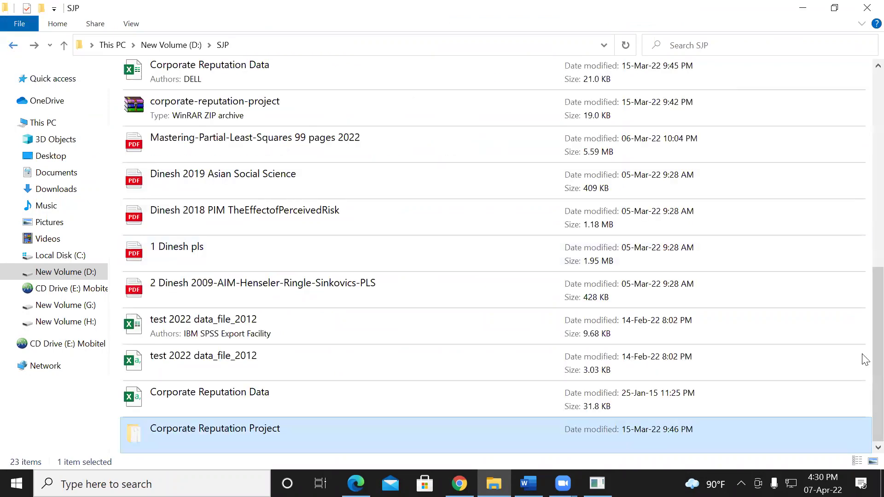
Open the Corporate Reputation Data workbook from the SJP folder, dismissing the Office activation notice, and widen column A
scroll(865, 259, up, 5)
scroll(865, 259, up, 4)
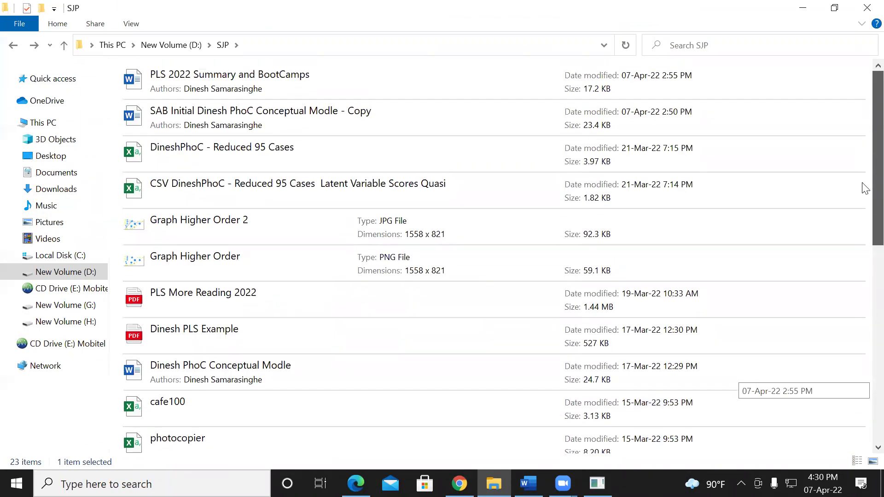
scroll(863, 198, down, 2)
scroll(861, 249, down, 4)
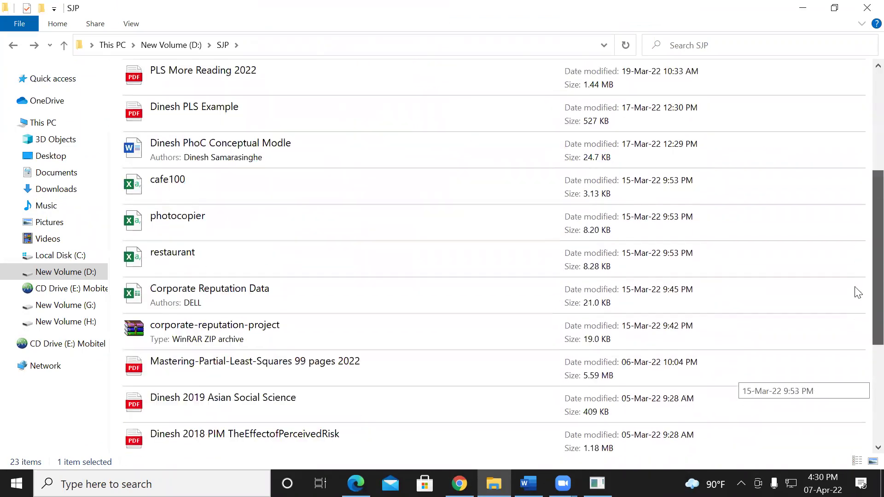
scroll(858, 292, down, 1)
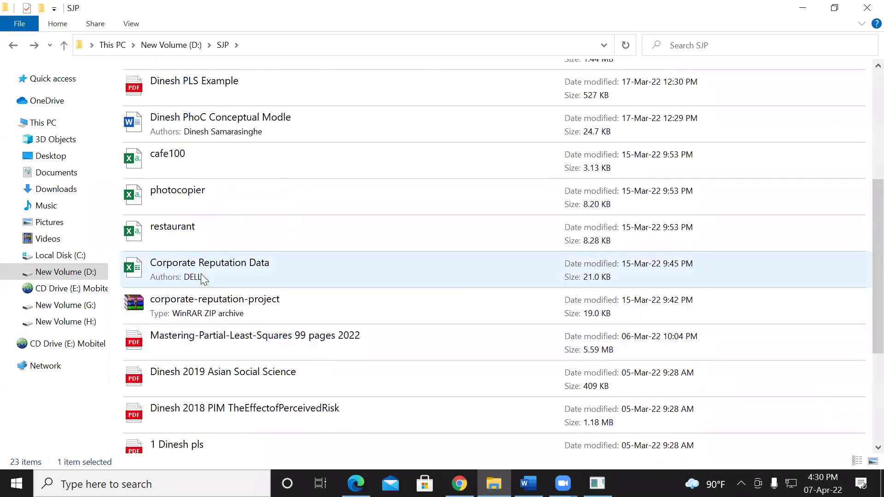
double_click(201, 274)
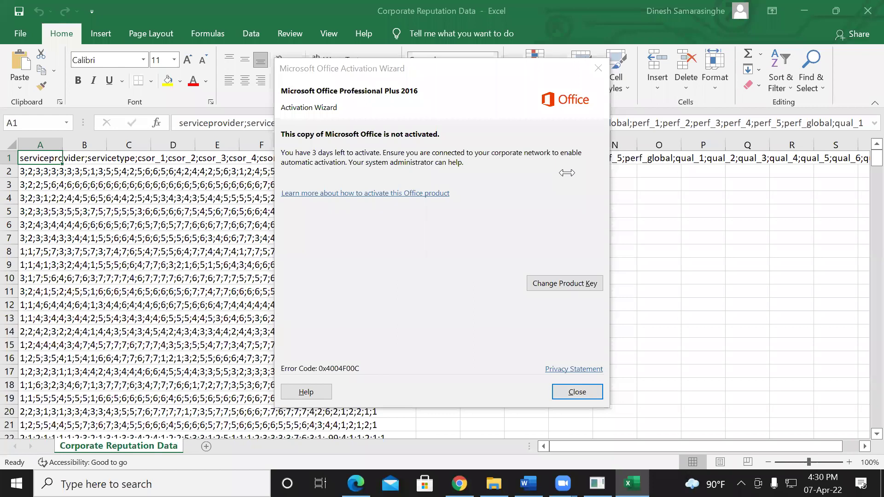
click(578, 390)
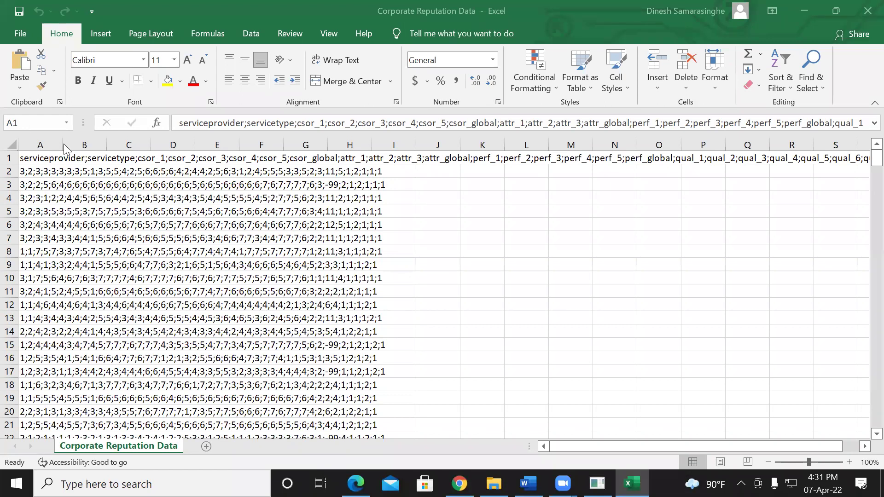
drag(64, 144, 164, 146)
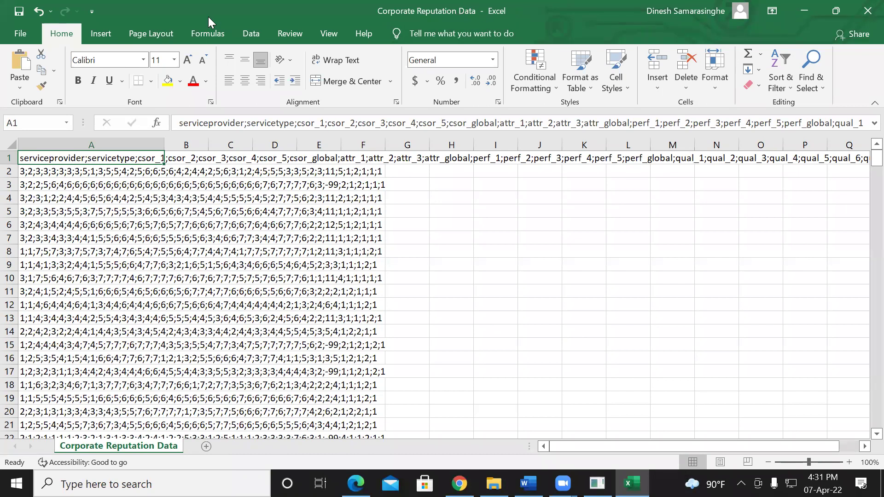
Try to save a copy of the Corporate Reputation Data workbook in the SJP folder as CSV (Comma delimited)
click(15, 34)
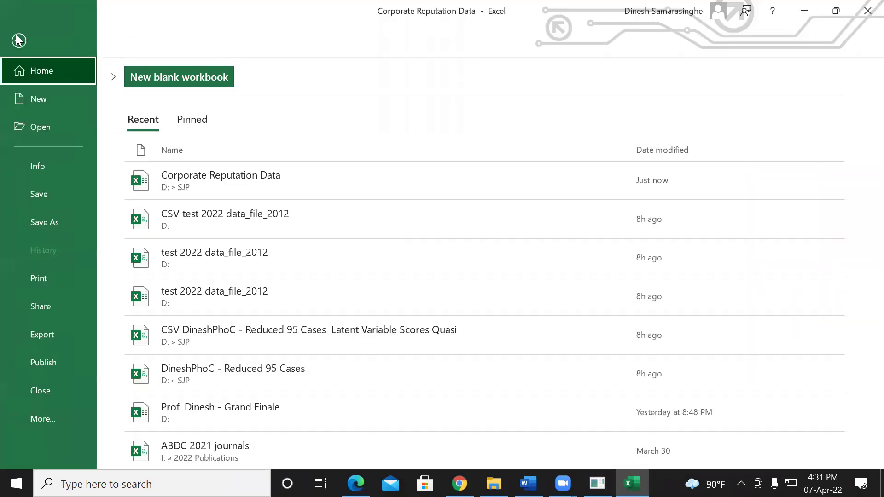
click(37, 224)
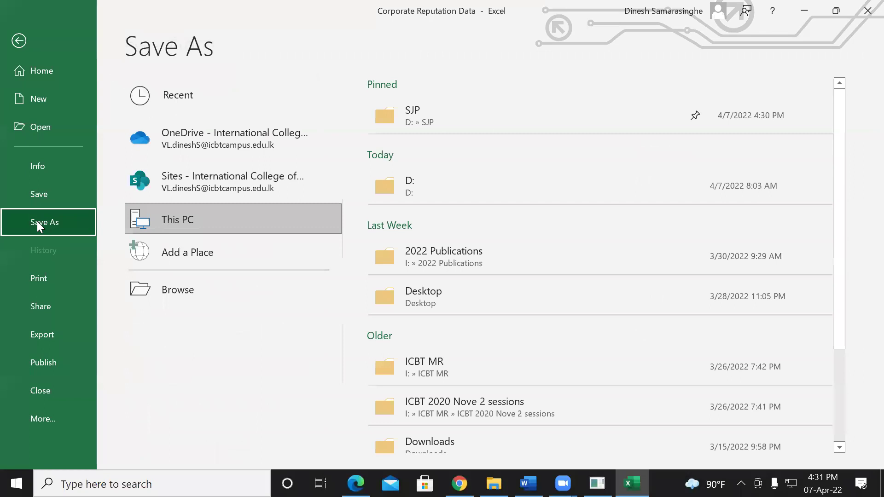
click(415, 122)
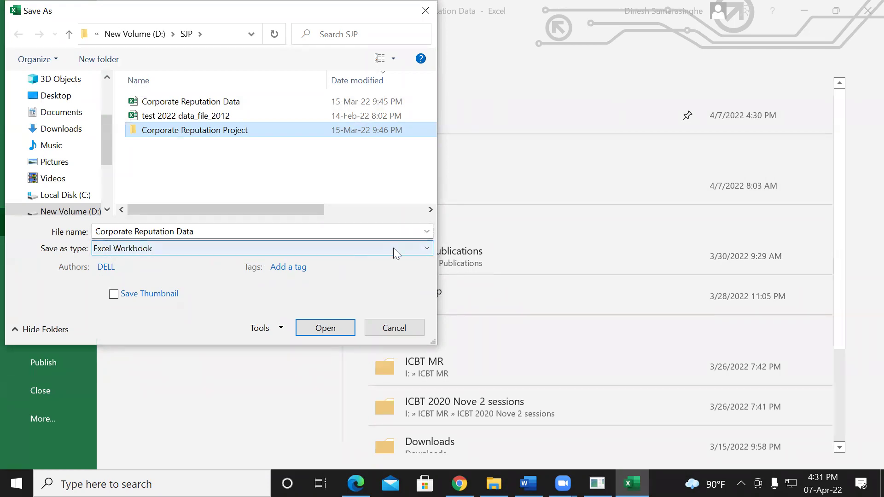
click(428, 249)
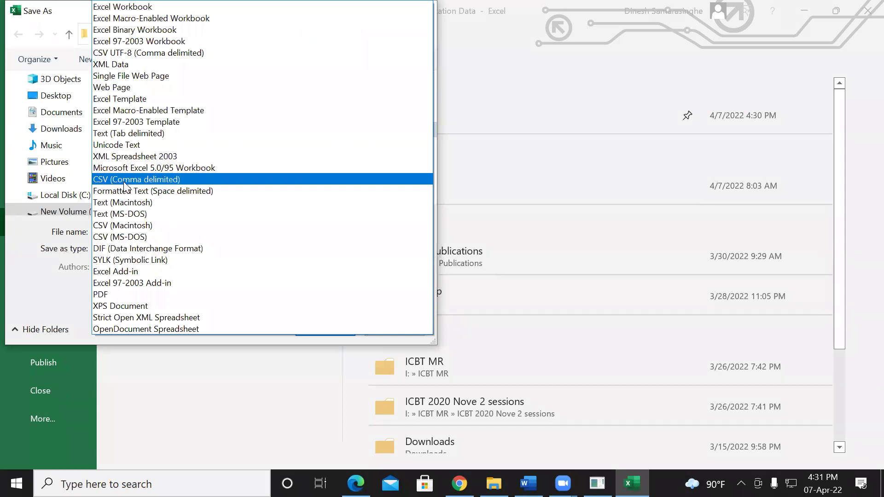
click(172, 184)
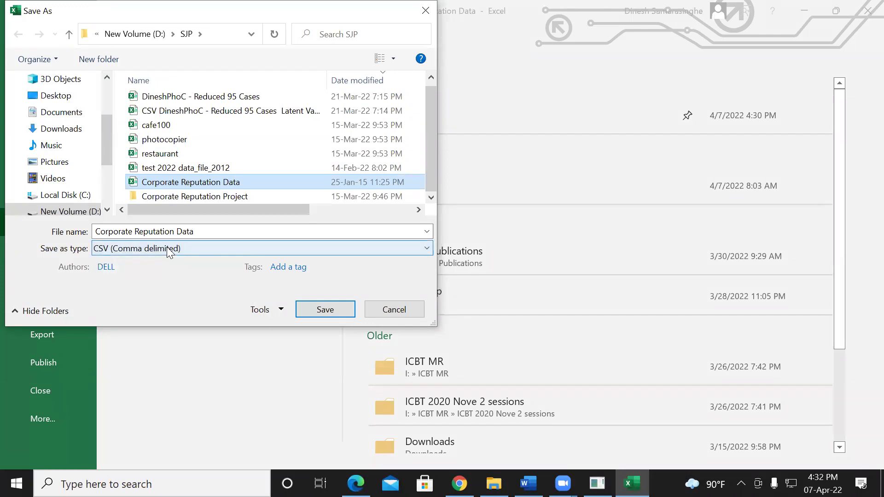
click(170, 252)
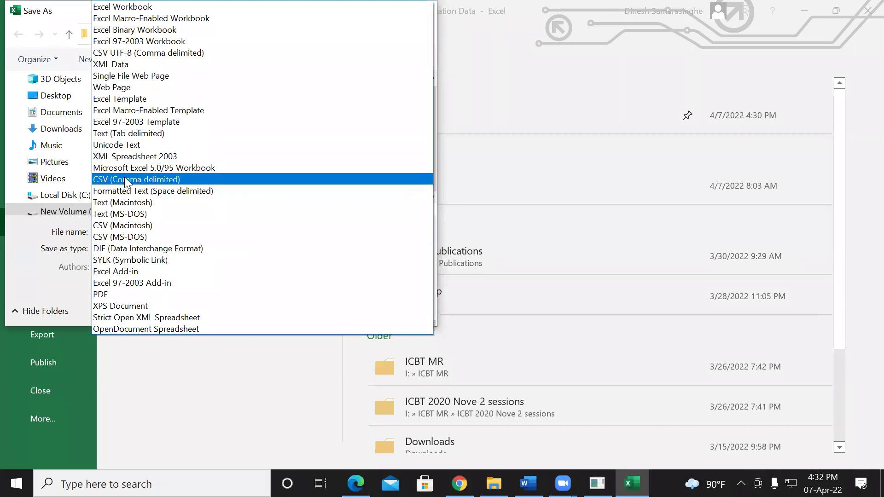
click(522, 121)
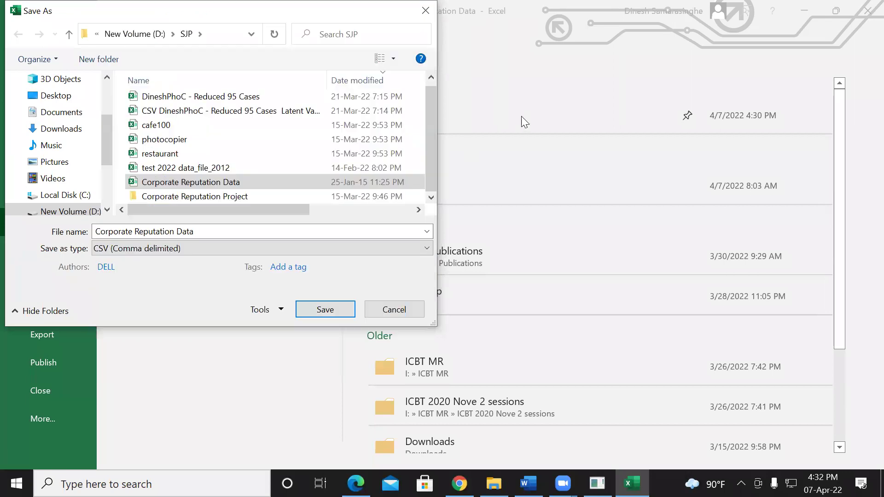
click(430, 11)
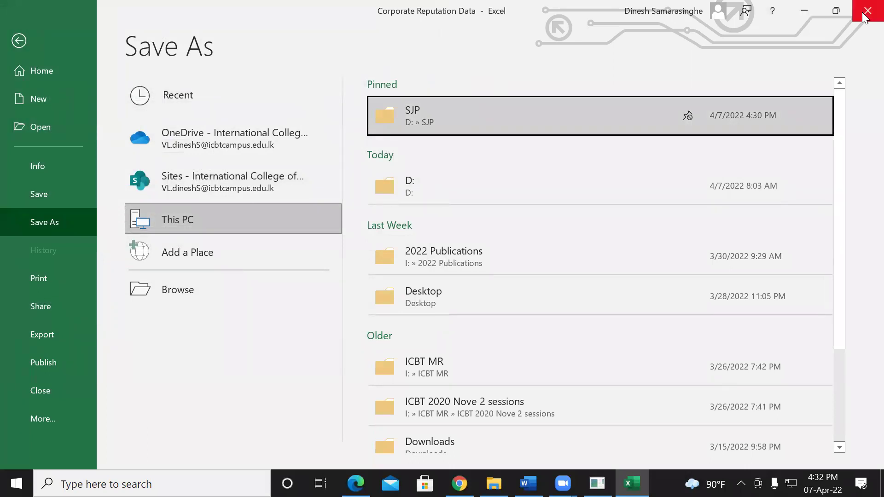
key(Escape)
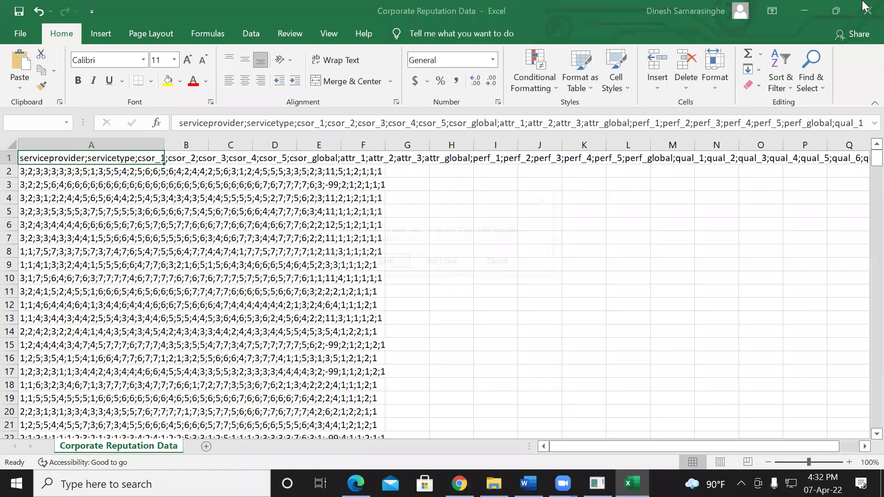
Close the workbook without saving changes and open the DineshPhoC - Reduced 95 Cases file, dismissing the activation notice
click(868, 11)
click(427, 263)
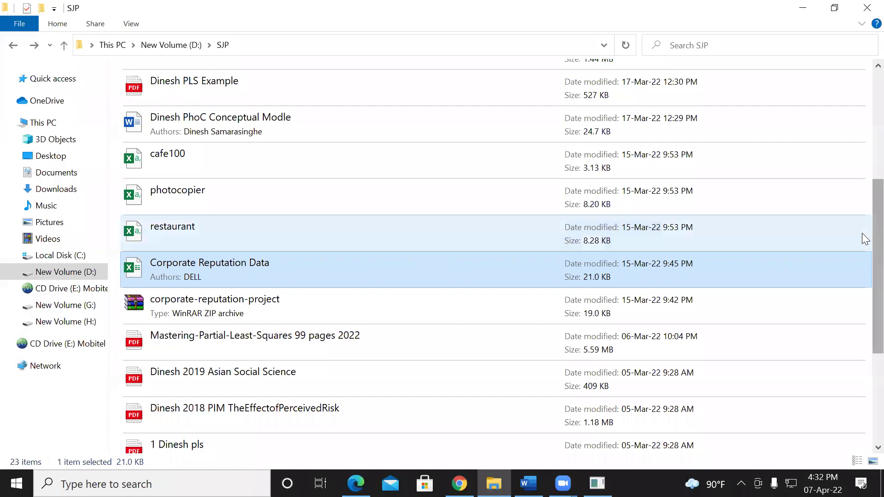
scroll(863, 120, up, 5)
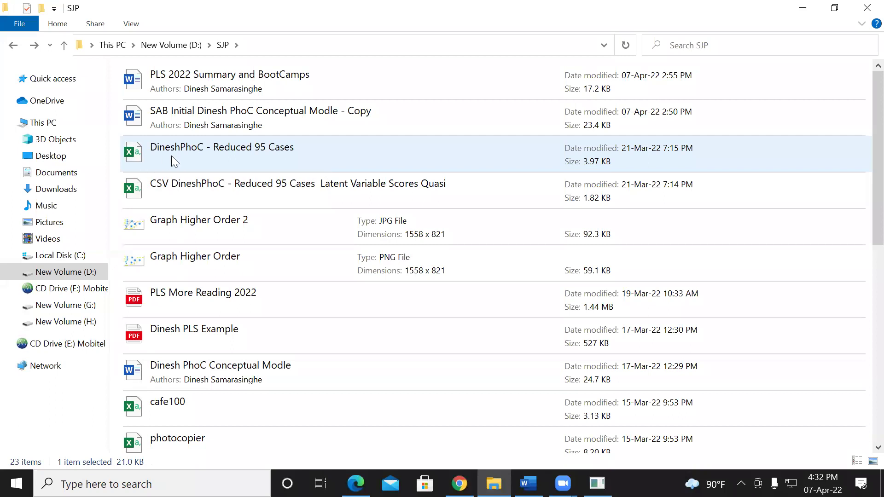
click(231, 153)
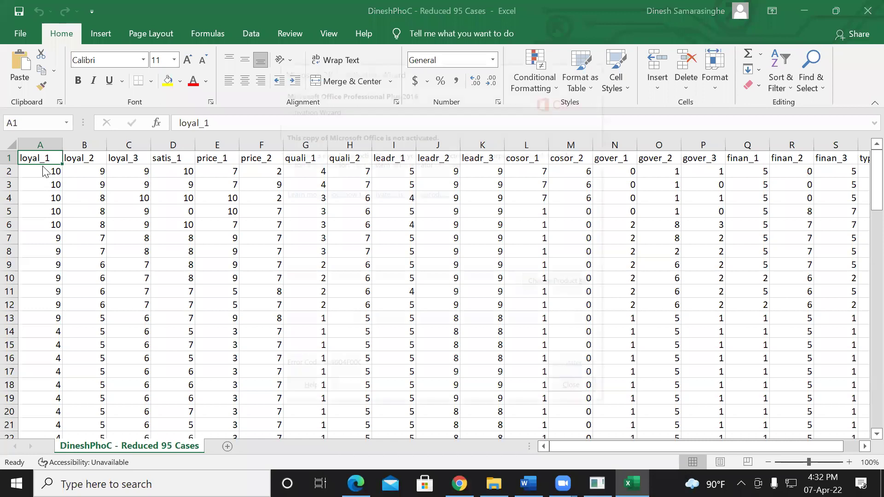
click(571, 392)
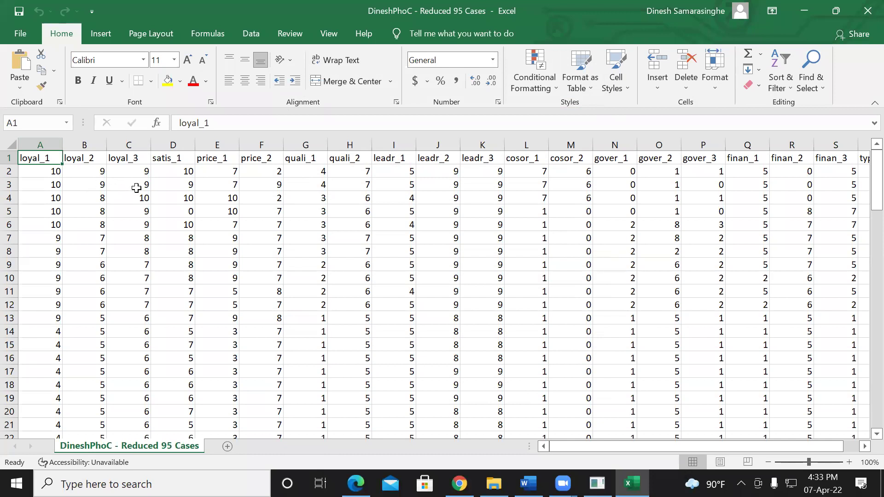
Review the data columns of the DineshPhoC - Reduced 95 Cases sheet across to the type column, and close the file
click(864, 446)
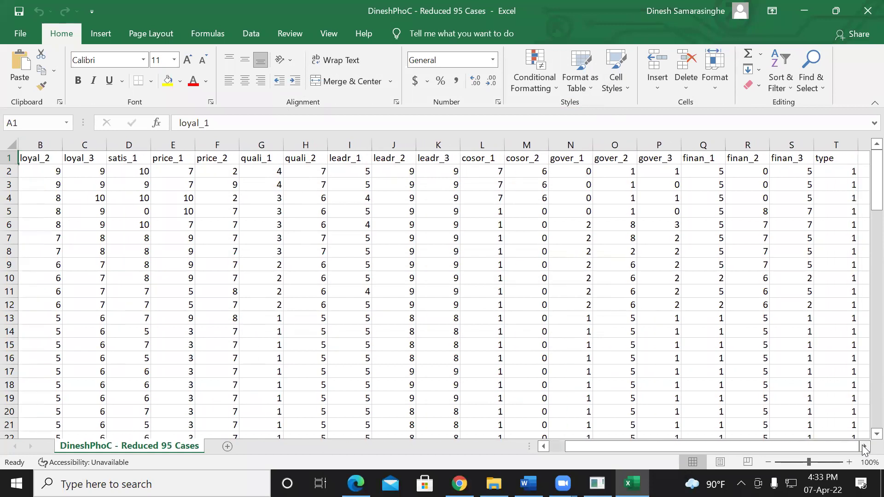
click(865, 447)
click(864, 447)
click(865, 446)
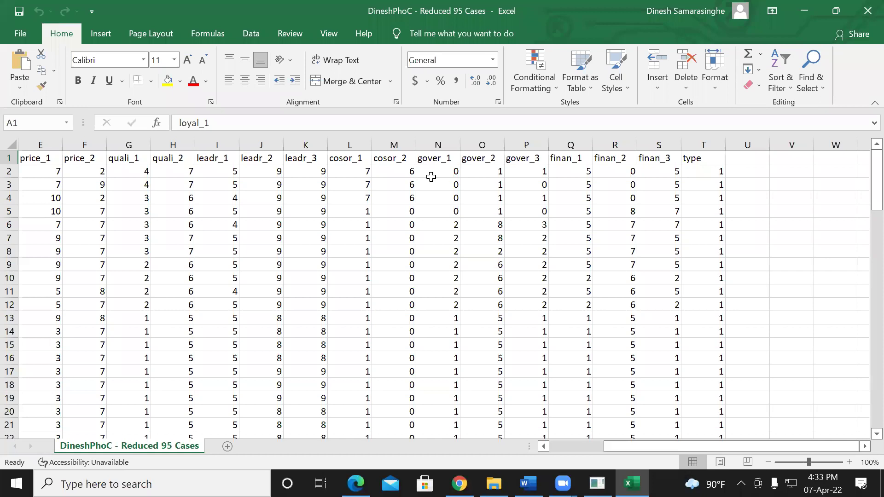
click(866, 11)
click(866, 12)
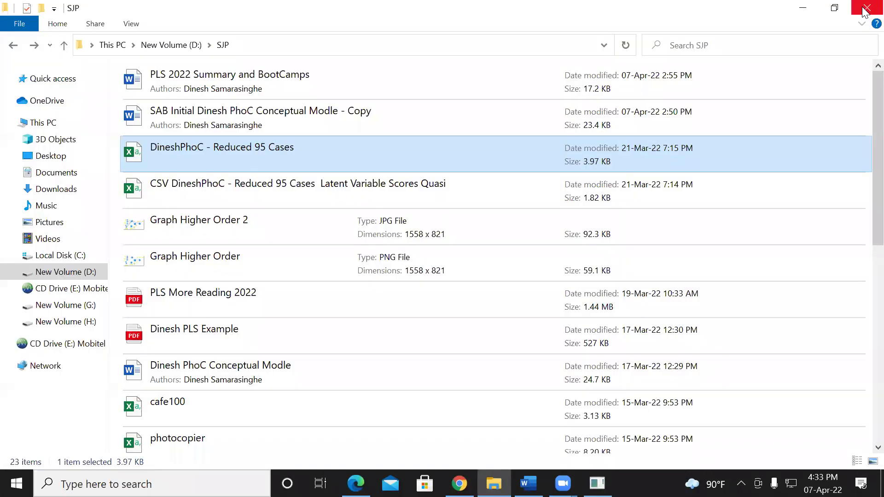
Switch to SmartPLS and import the DineshPhoC - Reduced 95 Cases file into the SAB project under its default name
click(804, 9)
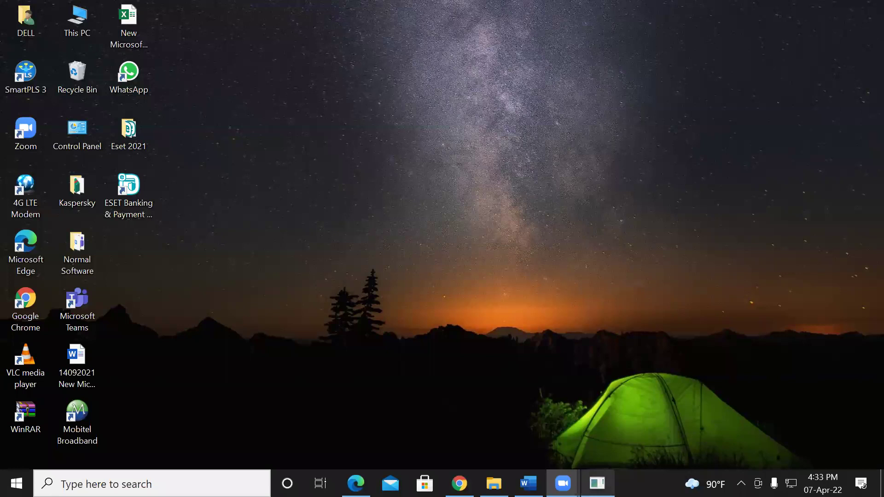
click(597, 483)
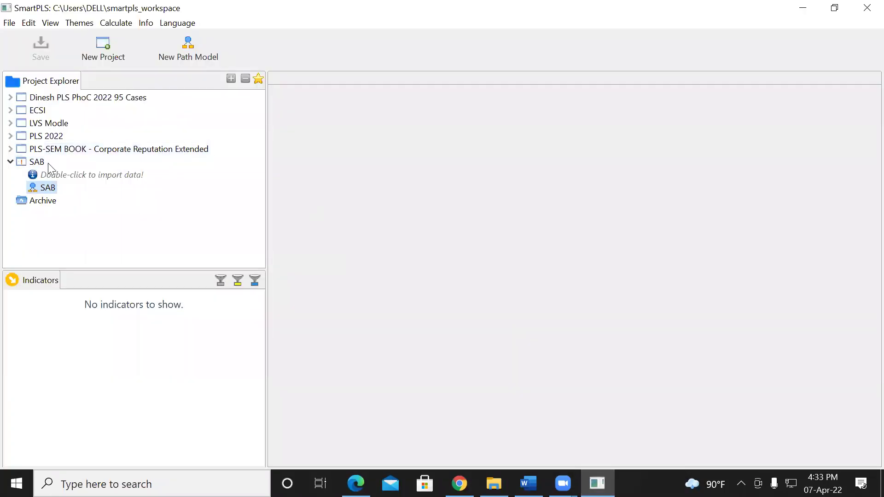
double_click(76, 176)
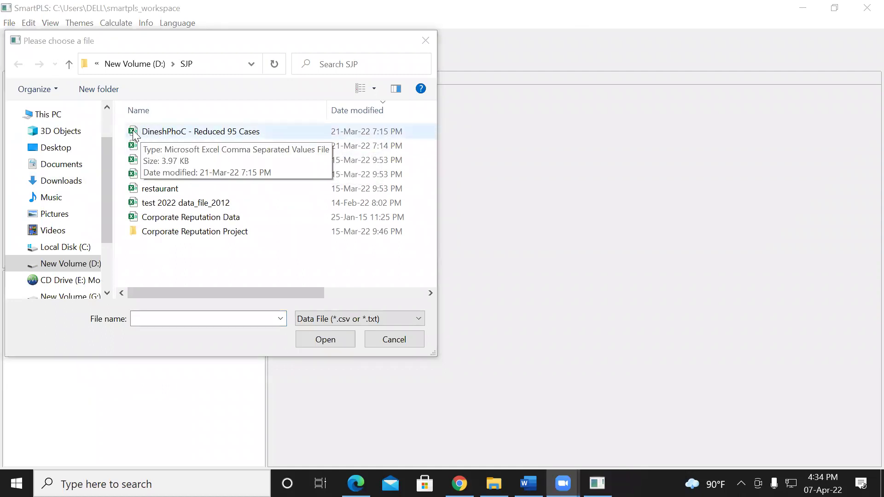
double_click(189, 131)
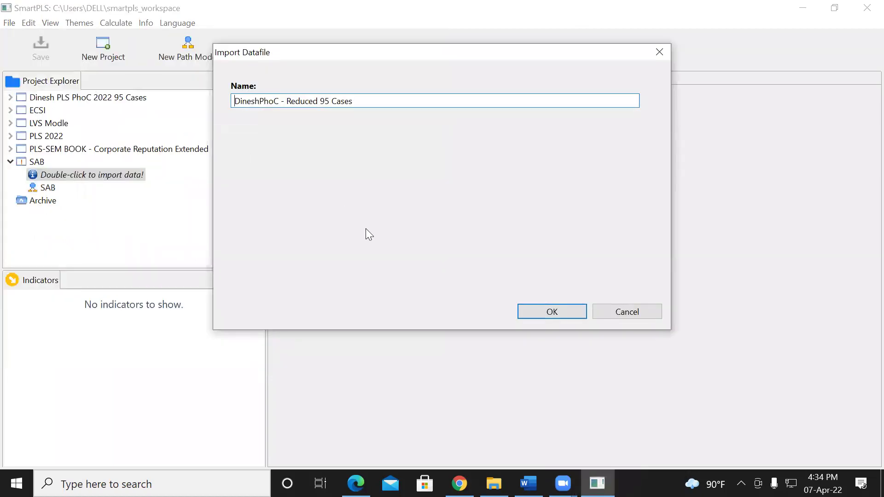
click(558, 307)
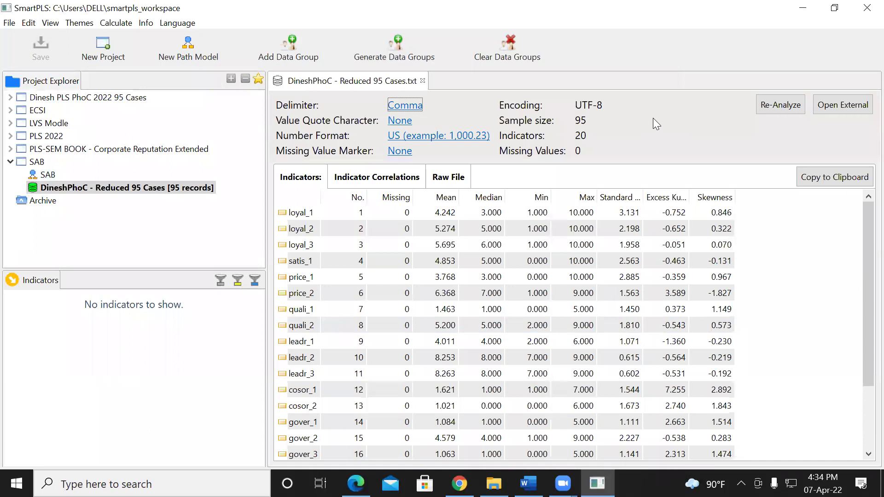
Review the imported data's indicator correlations, raw file and indicator statistics, widening the Standard Deviation column to show its full heading
click(321, 243)
click(392, 180)
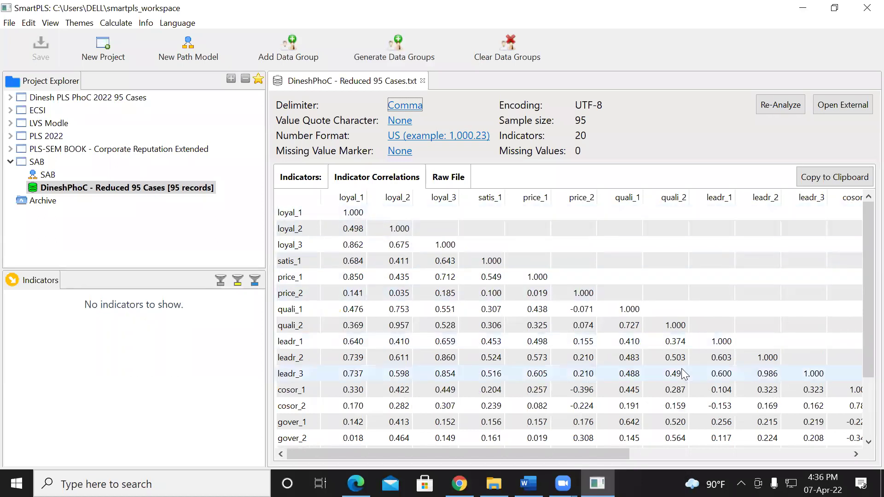
click(462, 178)
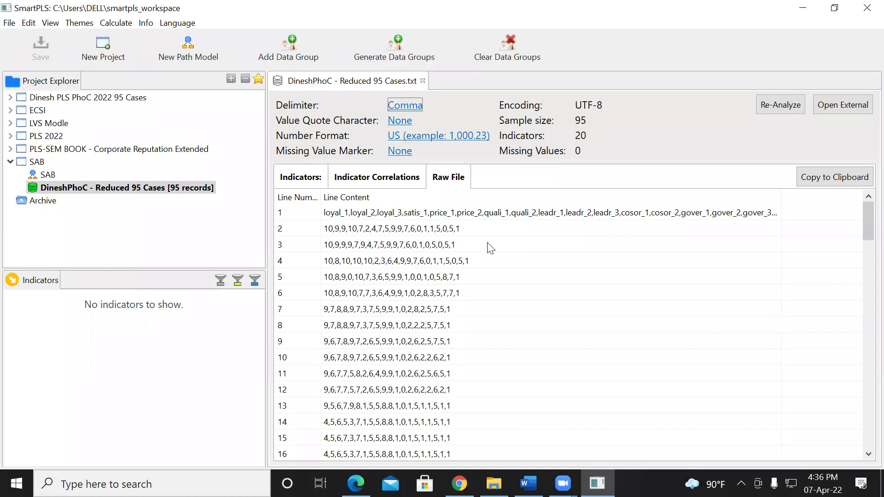
click(300, 178)
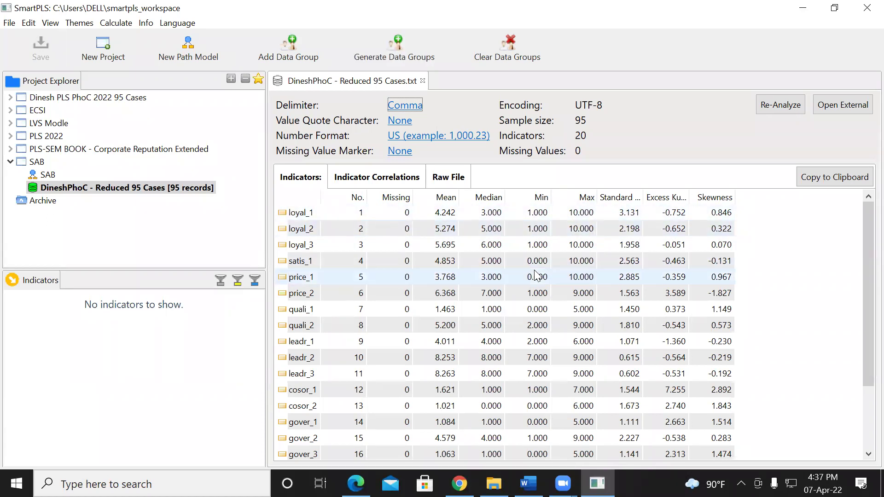
drag(643, 197, 709, 195)
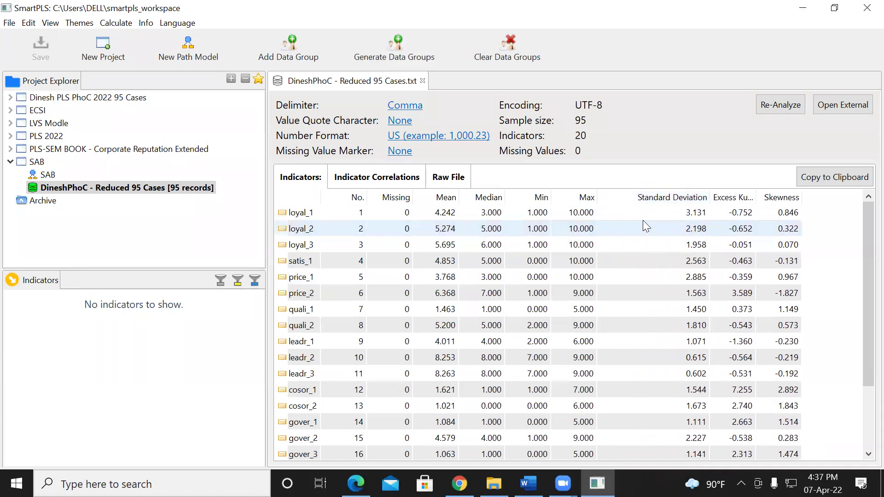
Open the SAB path model from the SAB project for editing, with its indicator list at hand
drag(862, 259, 862, 210)
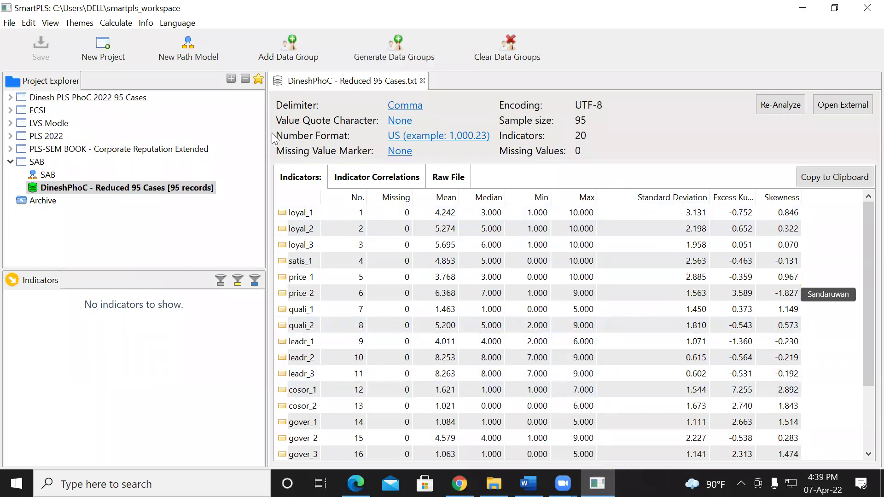
click(33, 175)
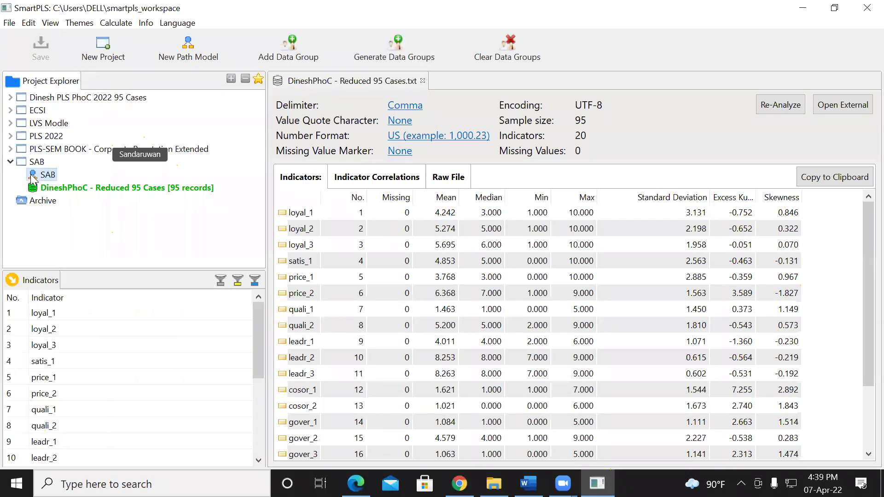
double_click(34, 177)
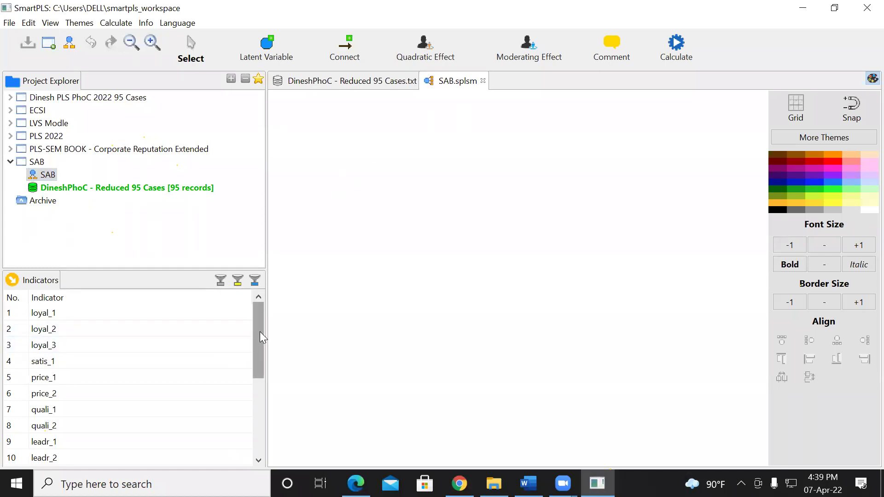
mouse_move(259, 336)
mouse_down()
mouse_move(256, 412)
mouse_move(255, 338)
mouse_up()
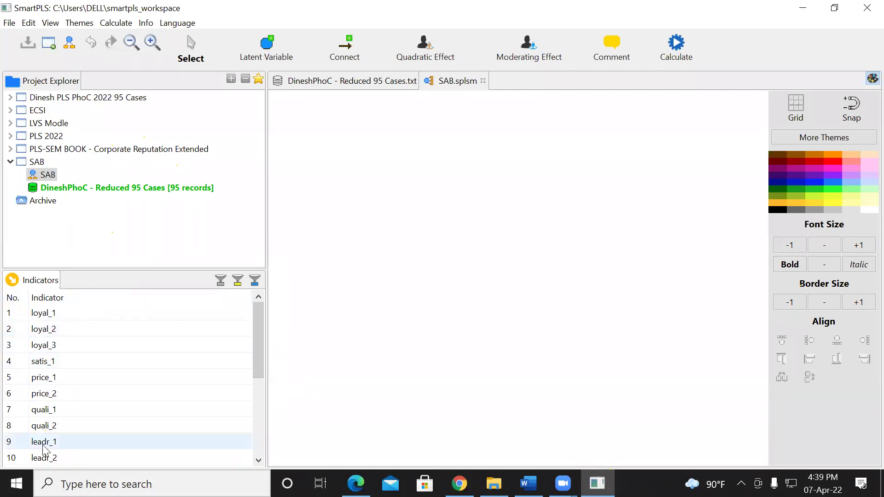
Try the yellow and blue filters on the indicator list, and leave only the grey filter active
click(238, 280)
click(254, 280)
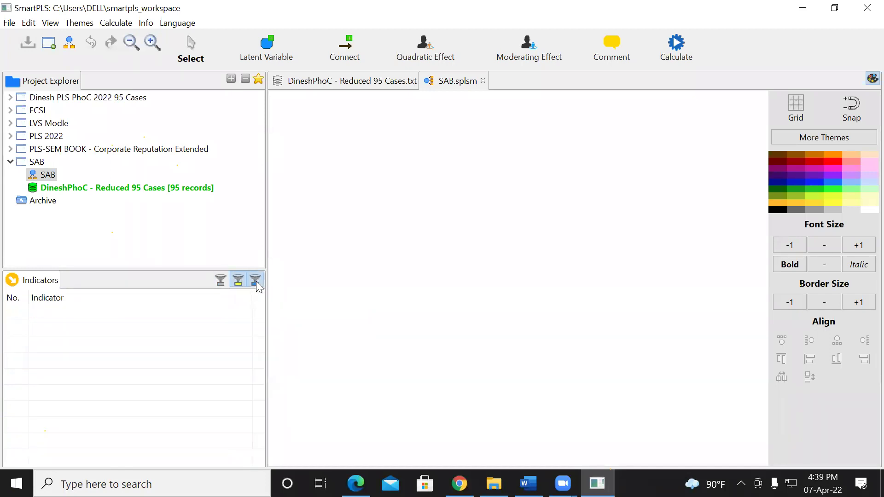
click(237, 282)
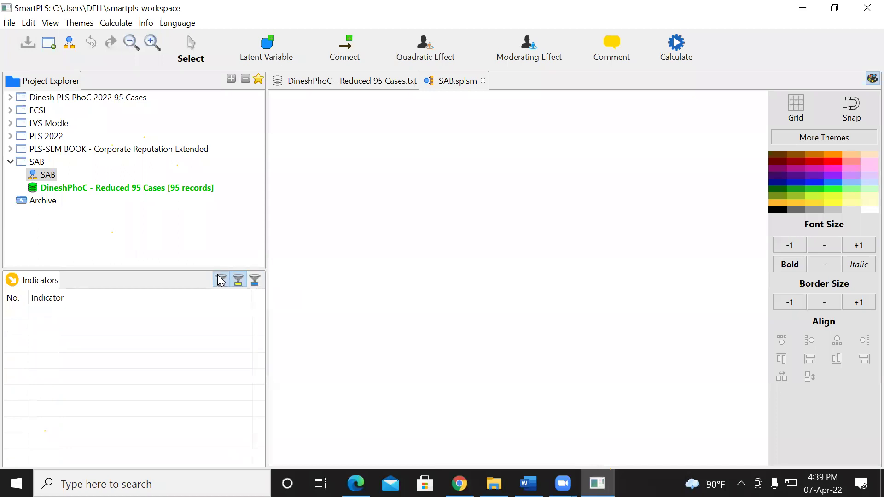
click(221, 280)
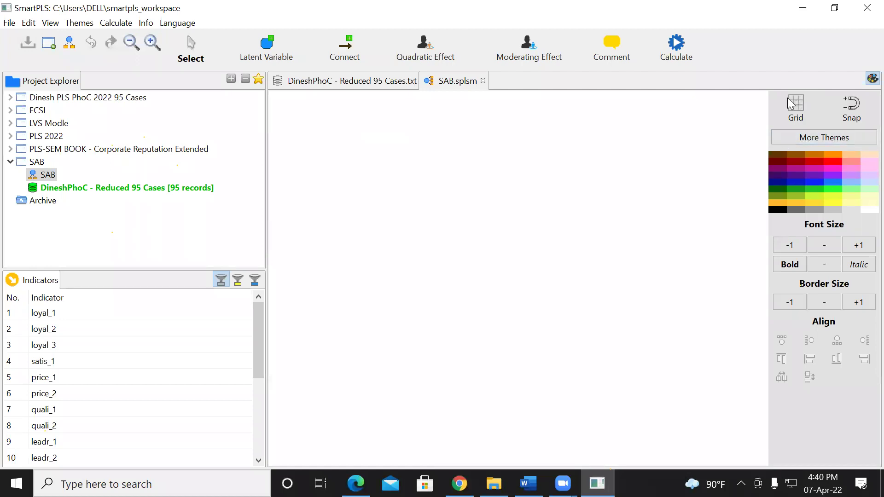
Hide the path model's theme and formatting pane and show it again
click(866, 79)
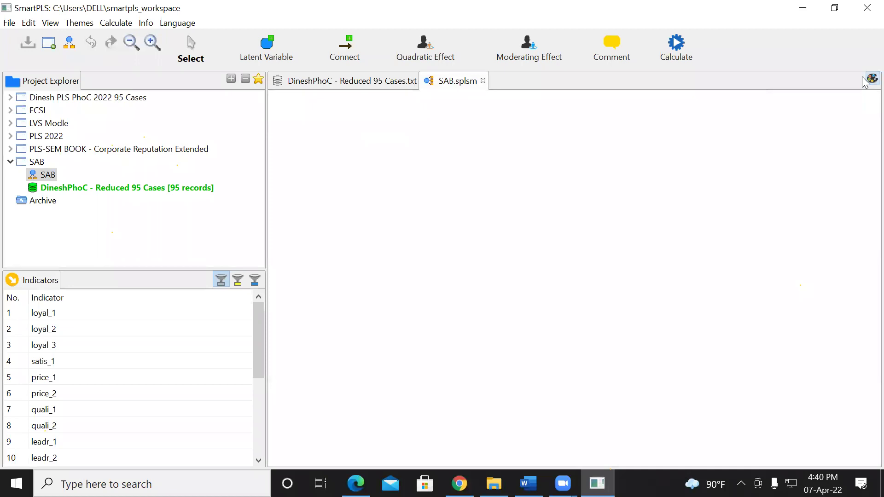
click(866, 80)
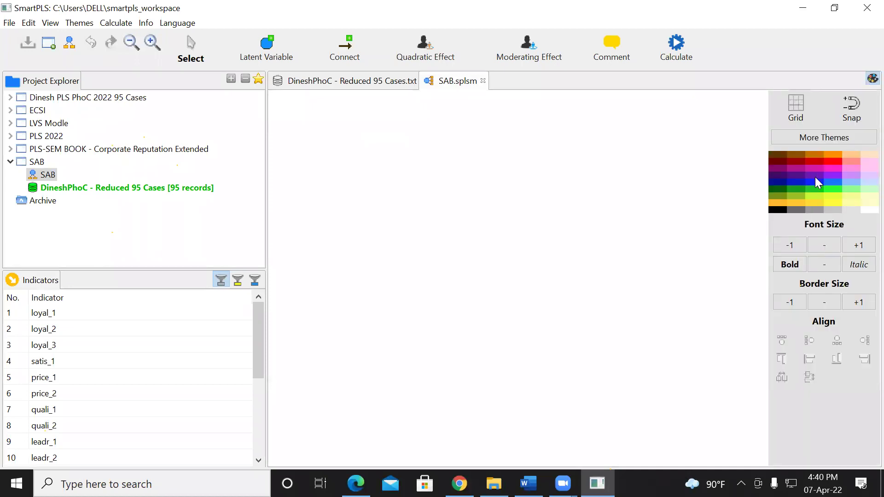